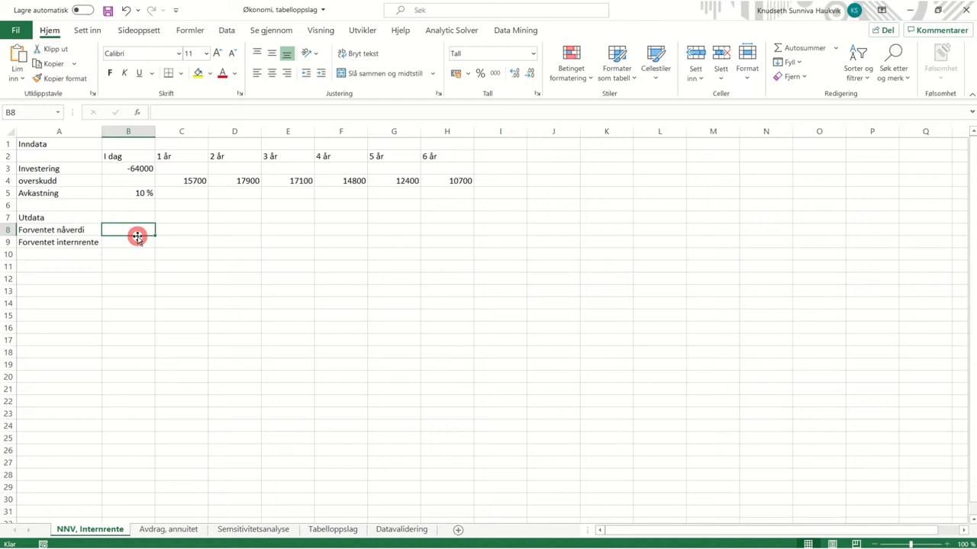
Calculate the expected present value in B8 with =B3+NNV(B5;C4:H4), using the investment, required return and yearly profits.
type("=")
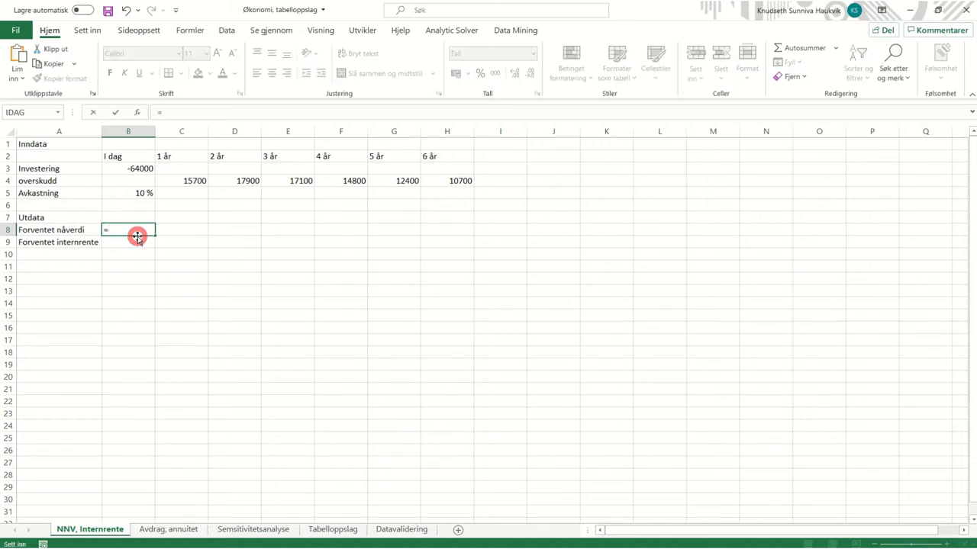
left_click(126, 167)
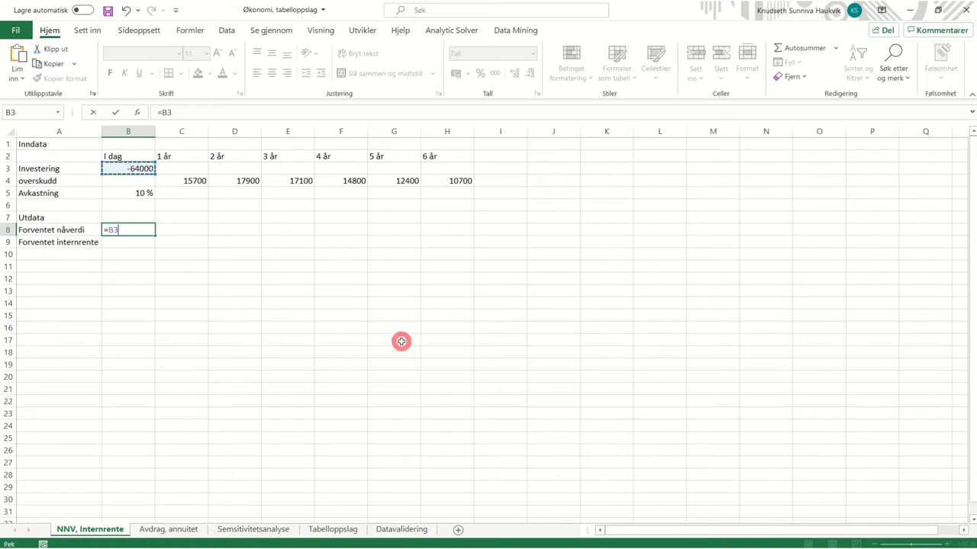
type("+")
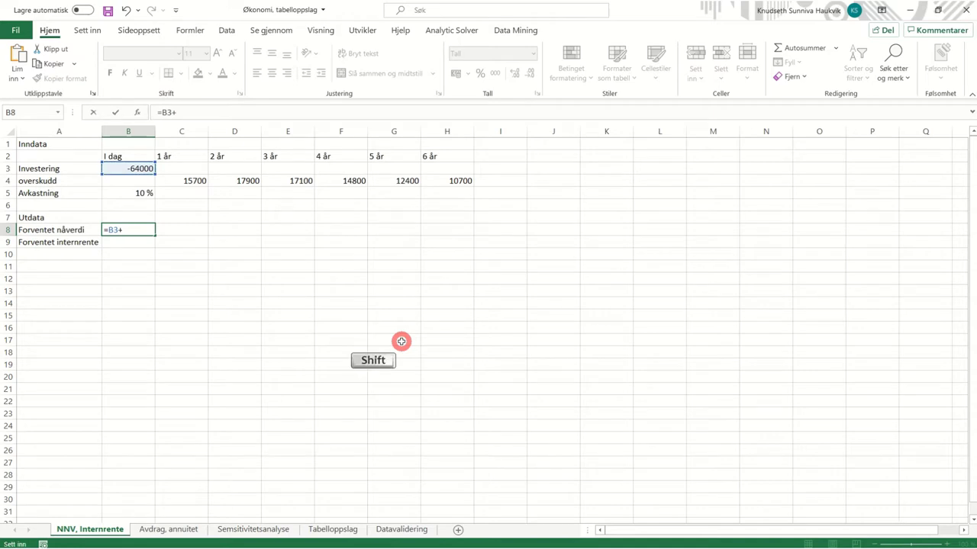
type("NNV")
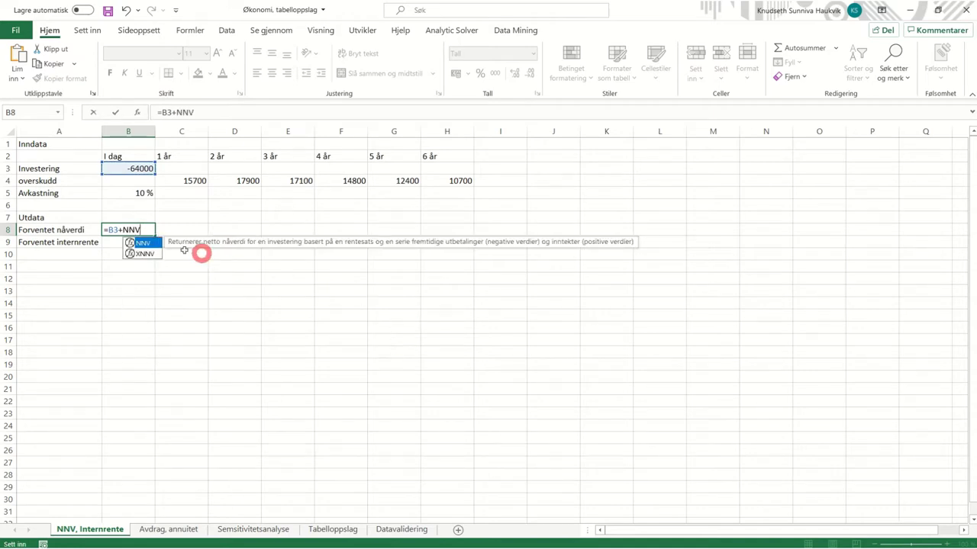
double_click(144, 243)
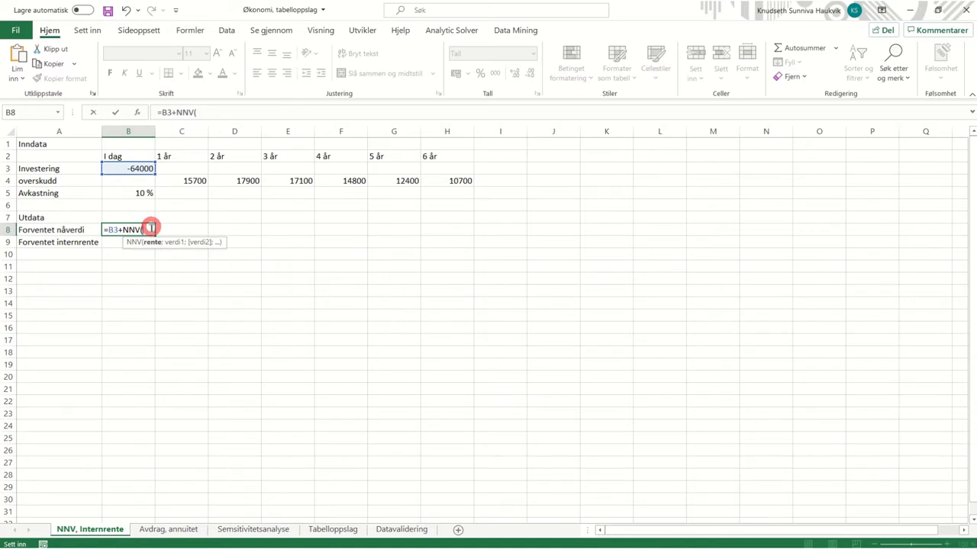
left_click(122, 193)
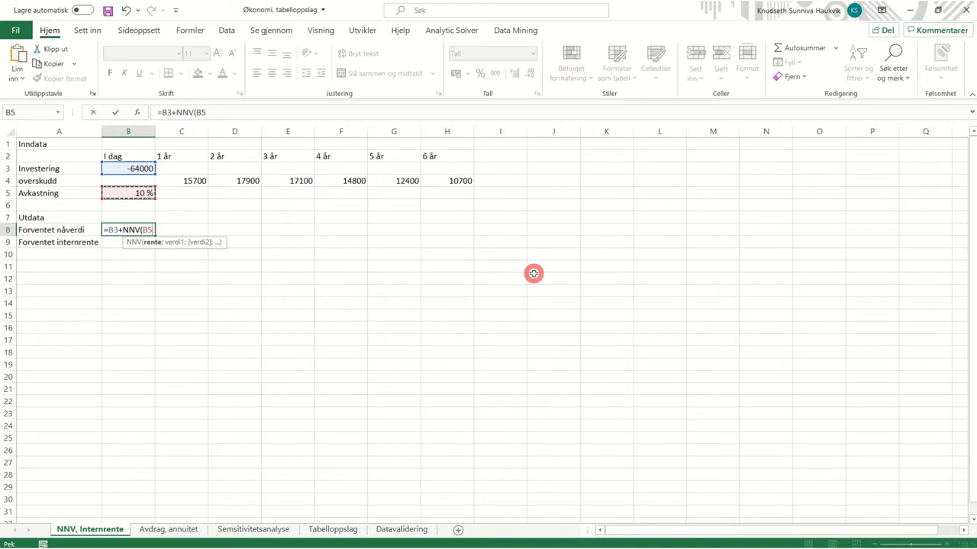
type(";")
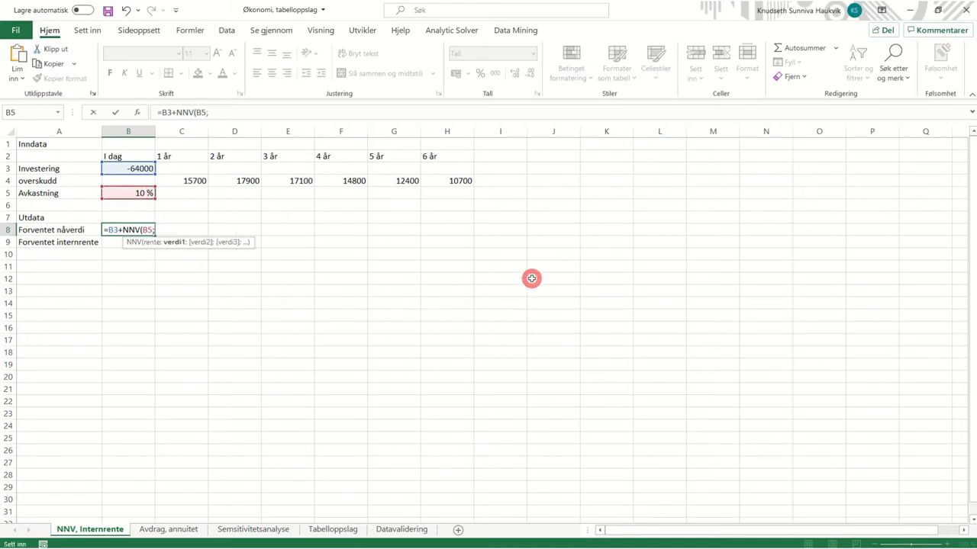
left_click_drag(174, 185, 436, 180)
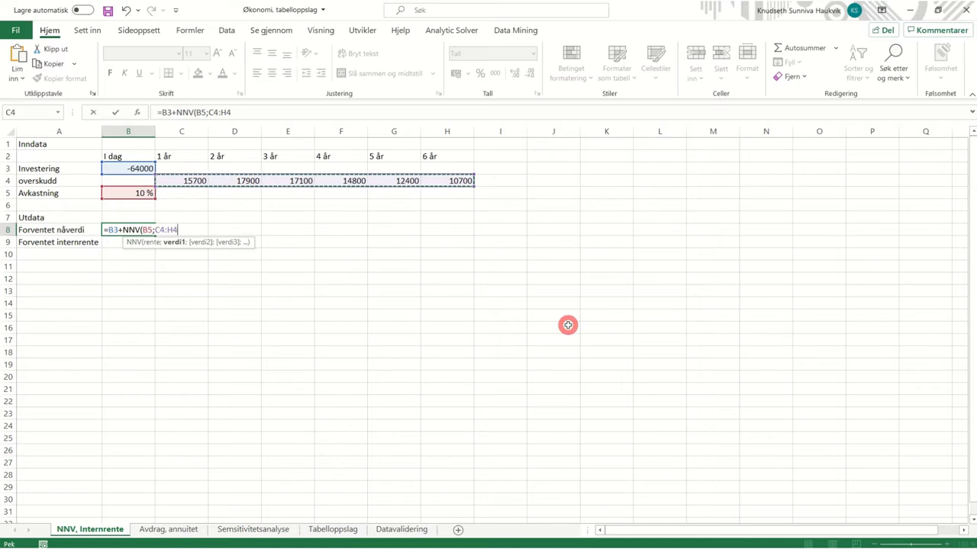
type(")")
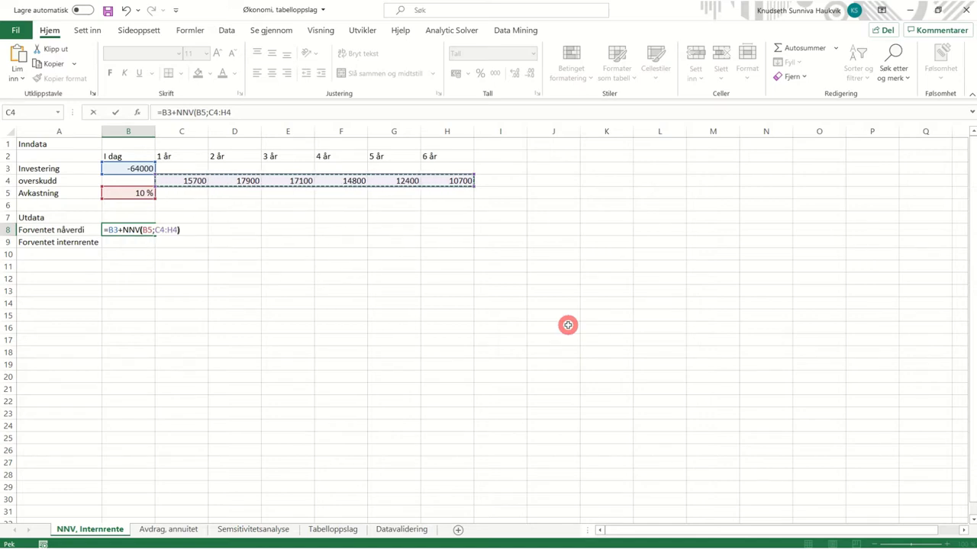
key("Return")
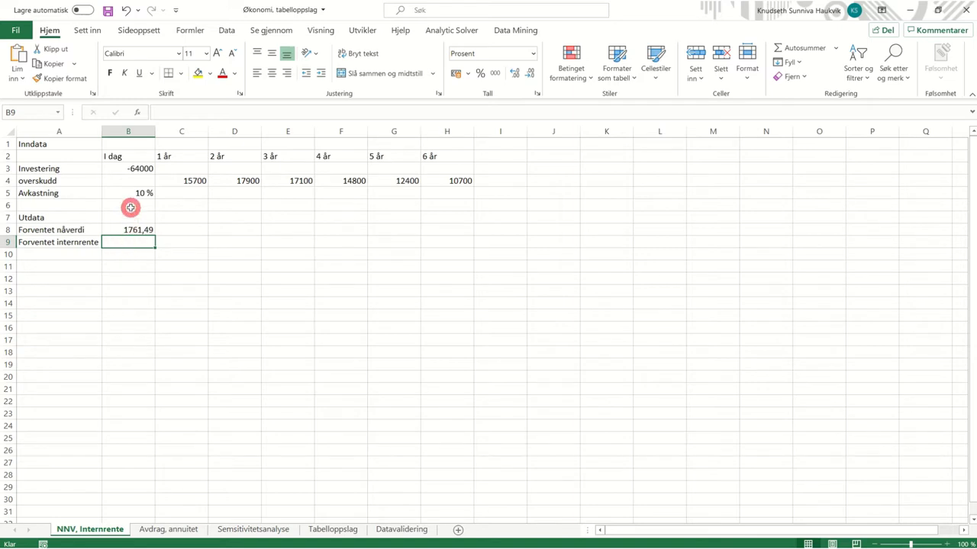
Calculate the expected internal rate of return in B9 with =IR((B3;C4:H4)), combining the investment and yearly profits.
type("=IR")
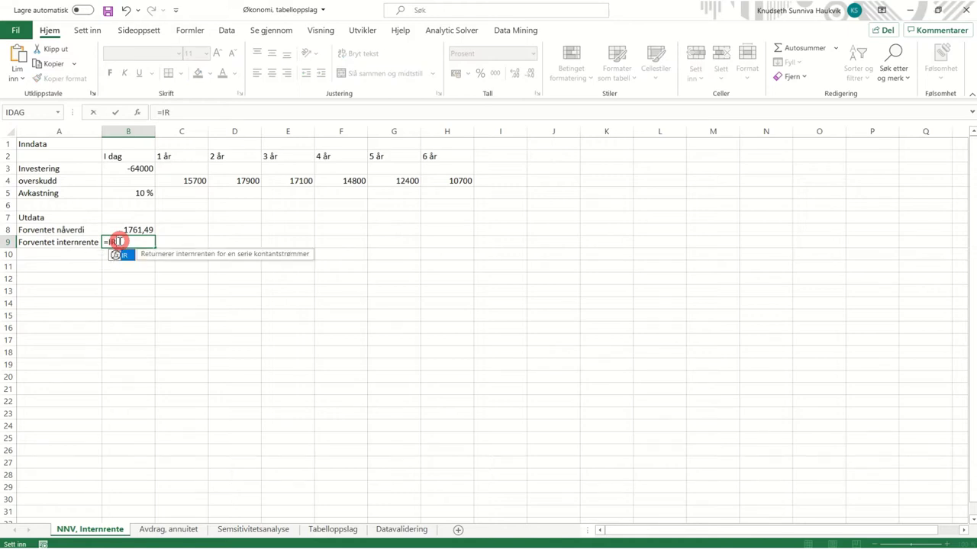
double_click(124, 255)
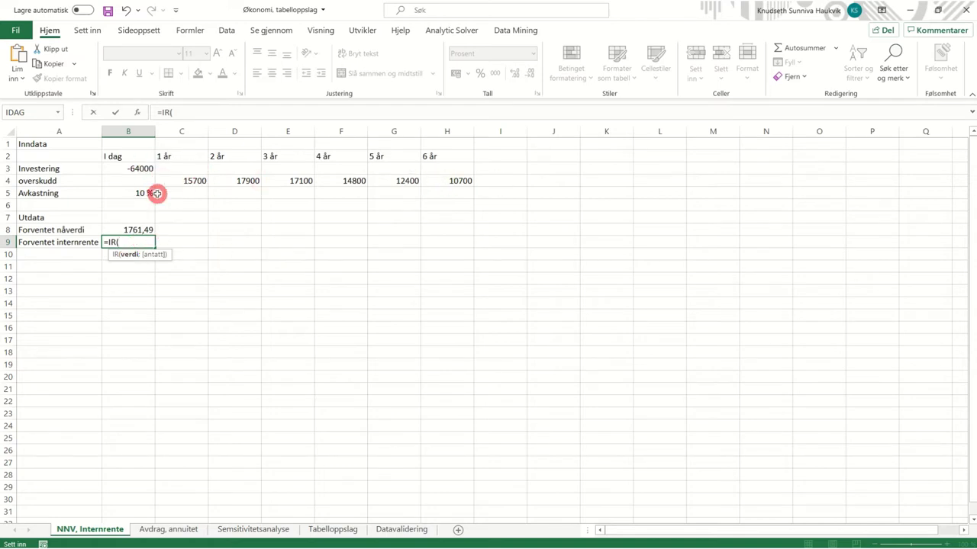
type("(")
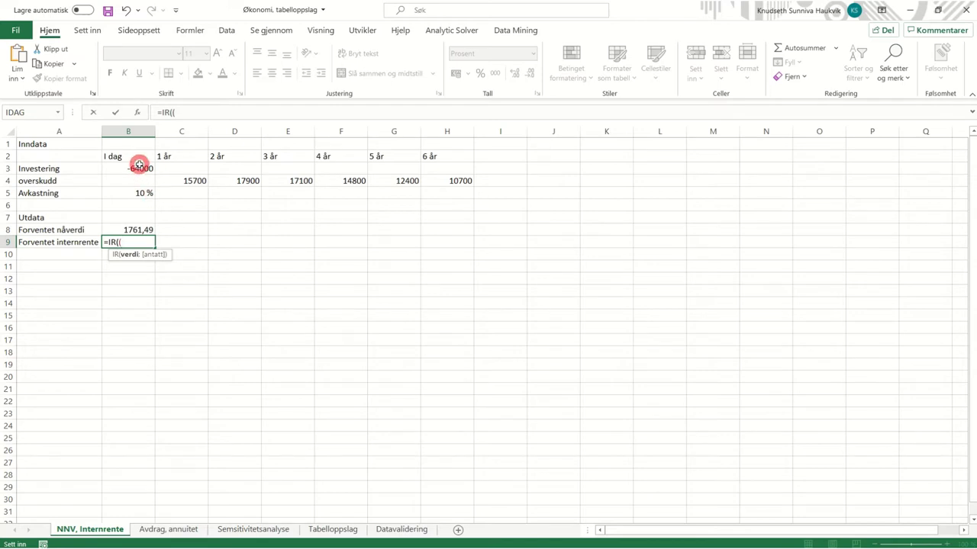
left_click(139, 165)
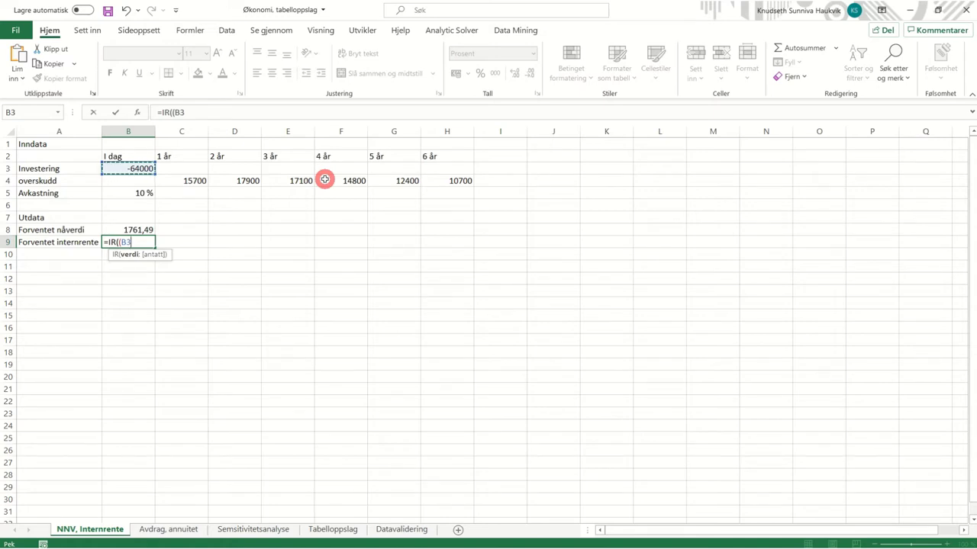
type(";")
left_click(170, 181)
left_click_drag(170, 181, 446, 180)
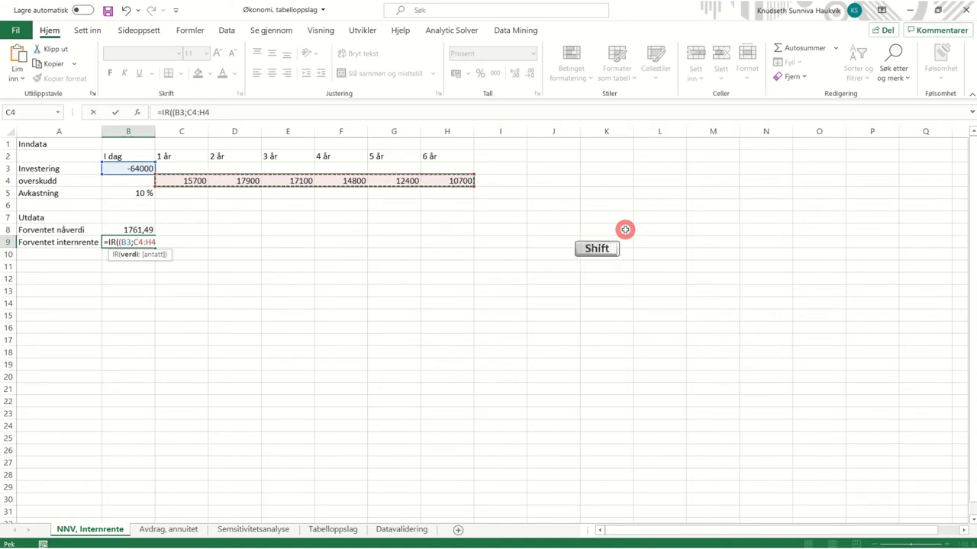
type(")")
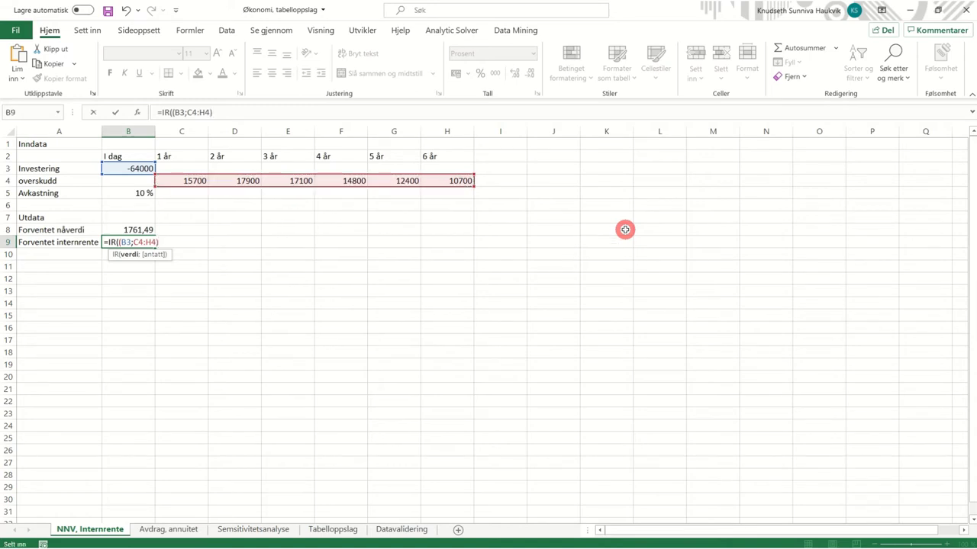
key("Return")
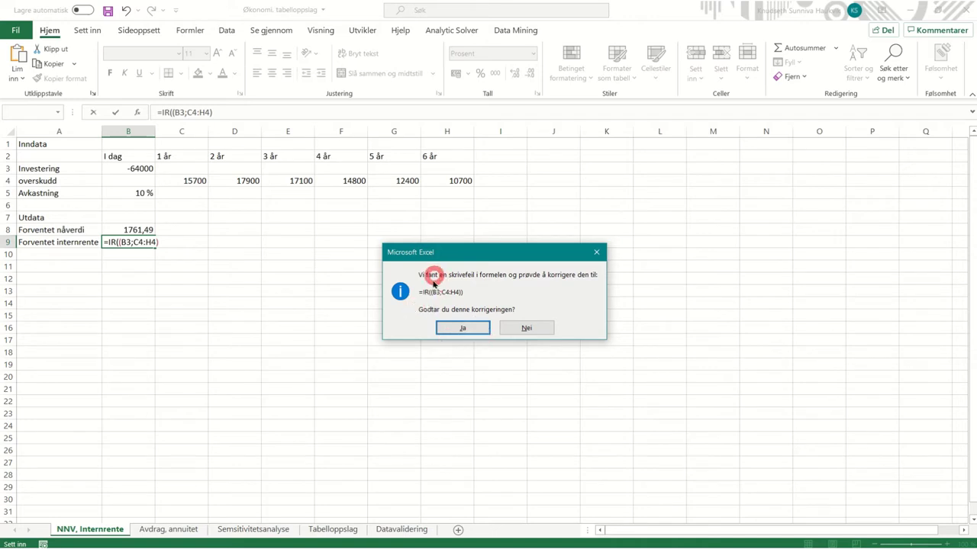
key("Escape")
key("Return")
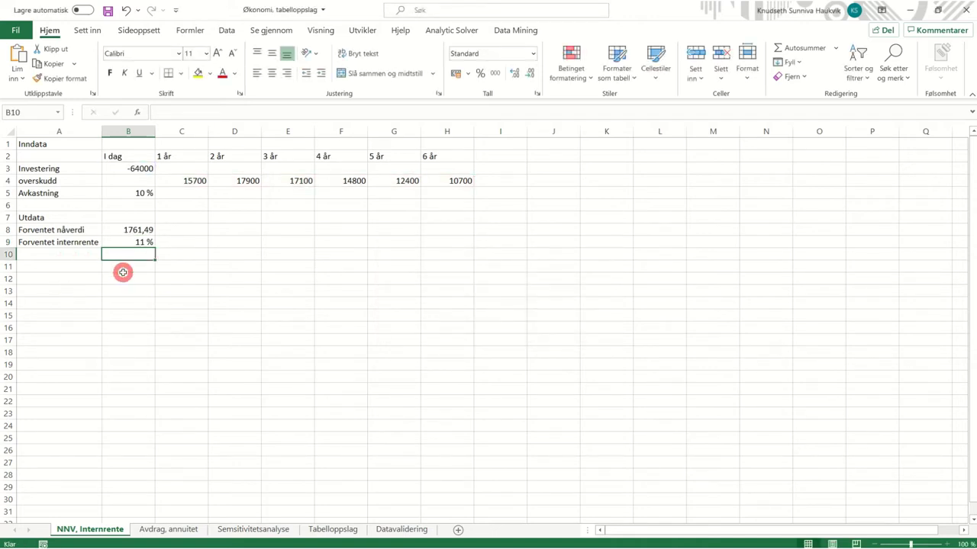
Check the internal rate in C8 with =B3+NNV(B9;C4:H4), using B9 as the discount rate.
left_click(186, 229)
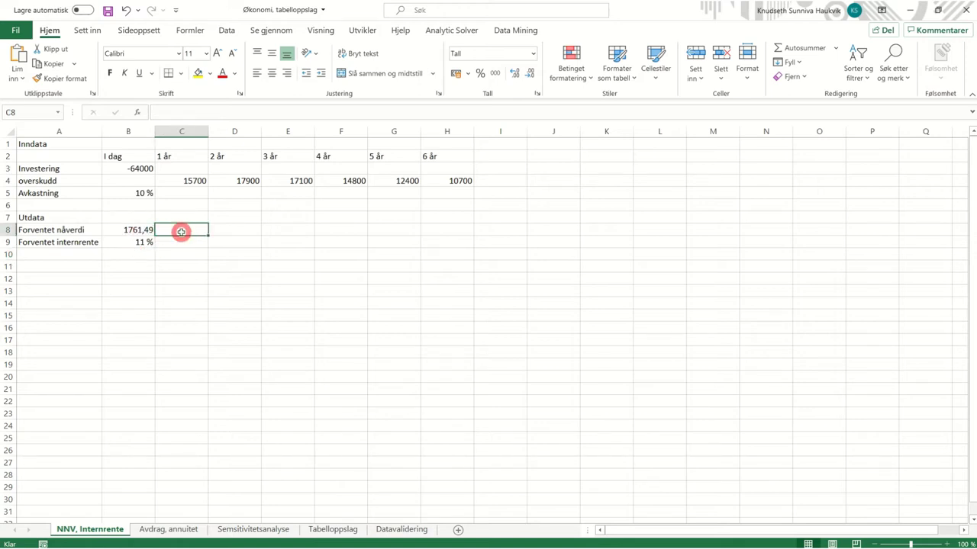
type("=")
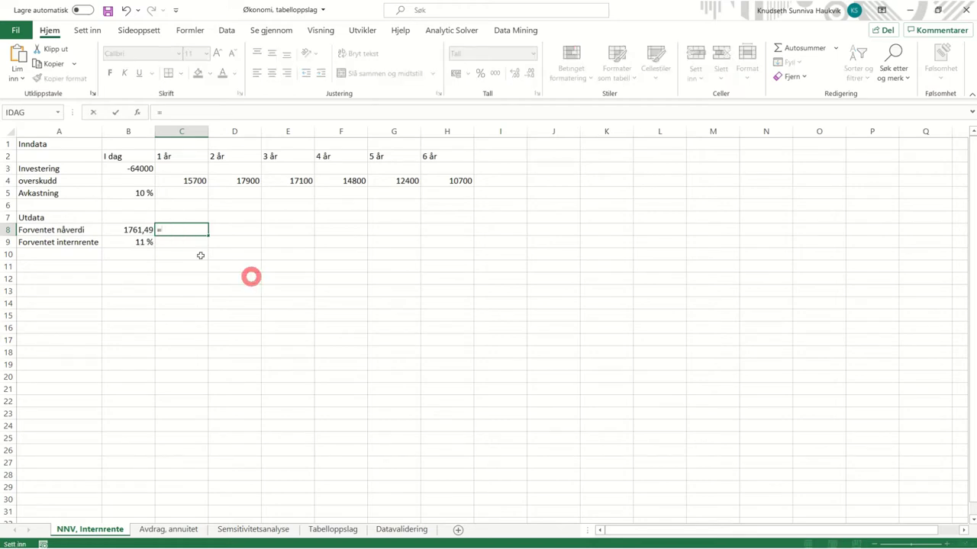
left_click(129, 168)
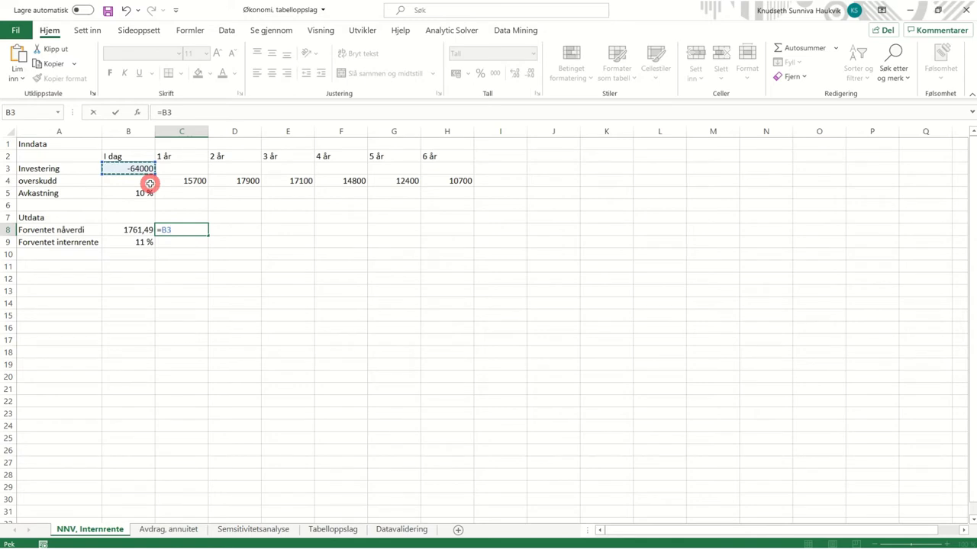
type("+NN")
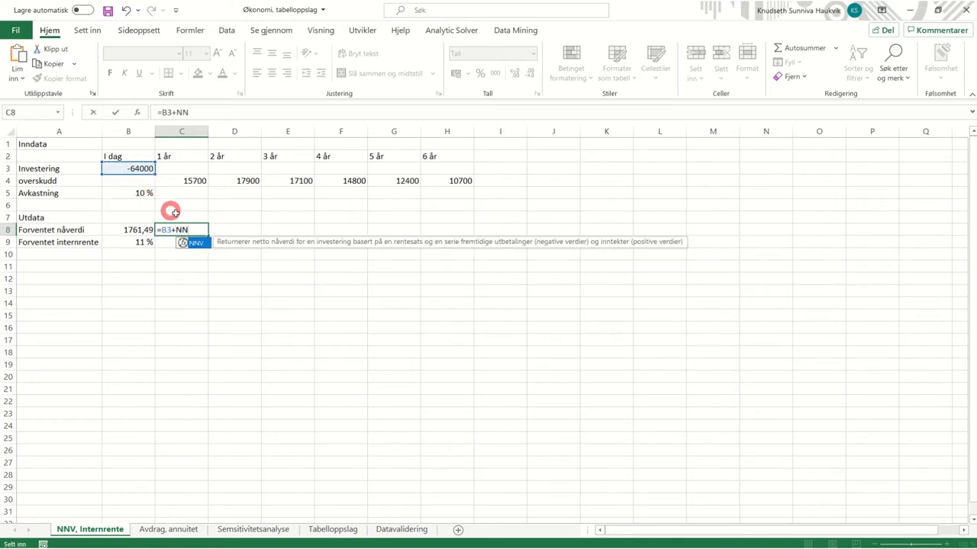
left_click(185, 228)
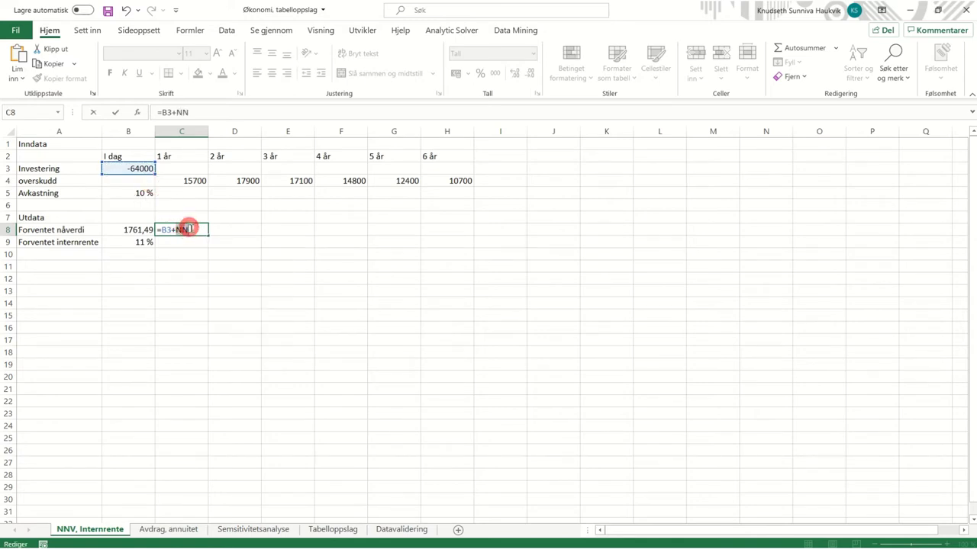
double_click(187, 228)
type("NN")
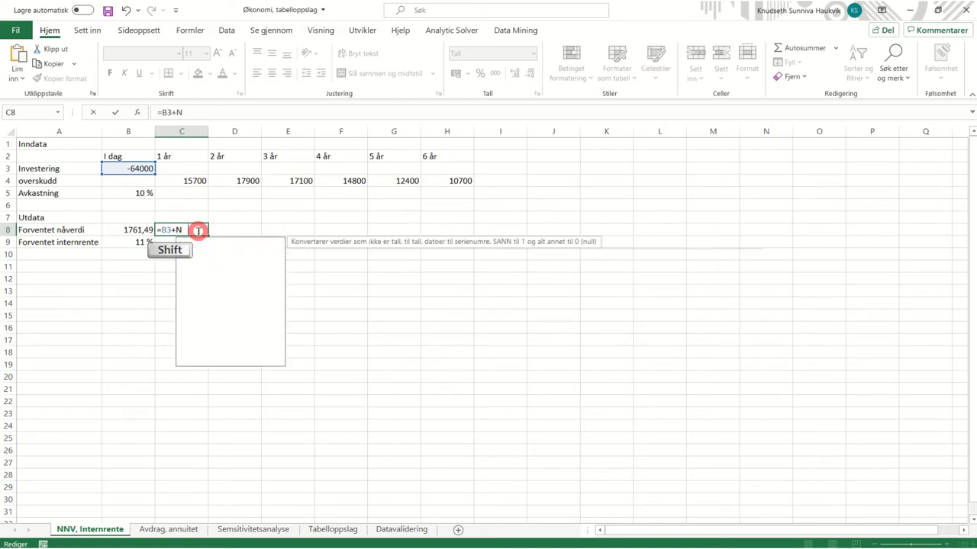
double_click(199, 242)
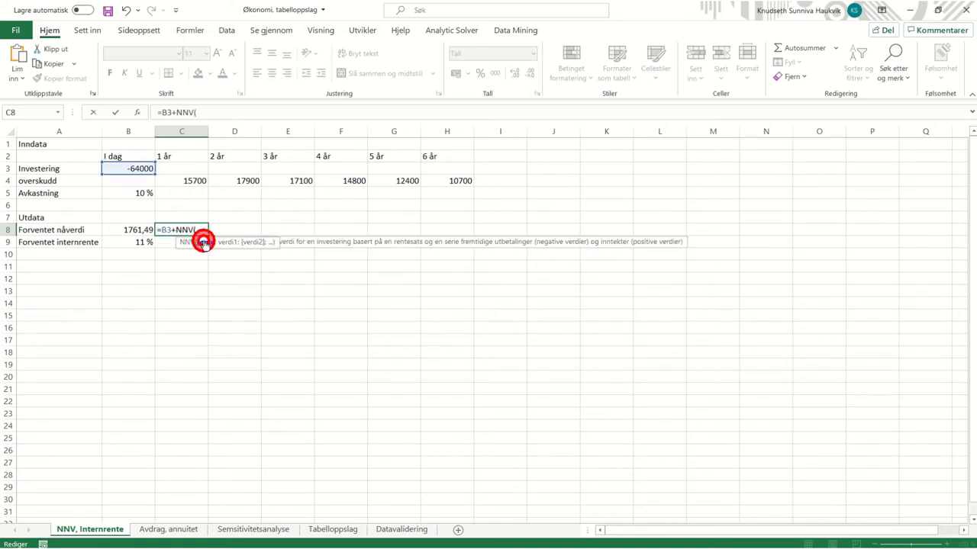
left_click(132, 243)
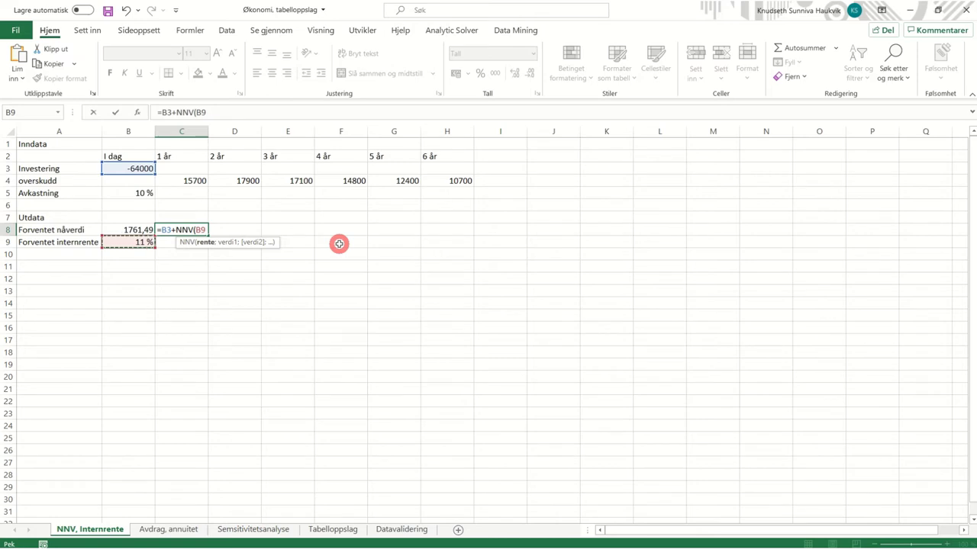
type(";")
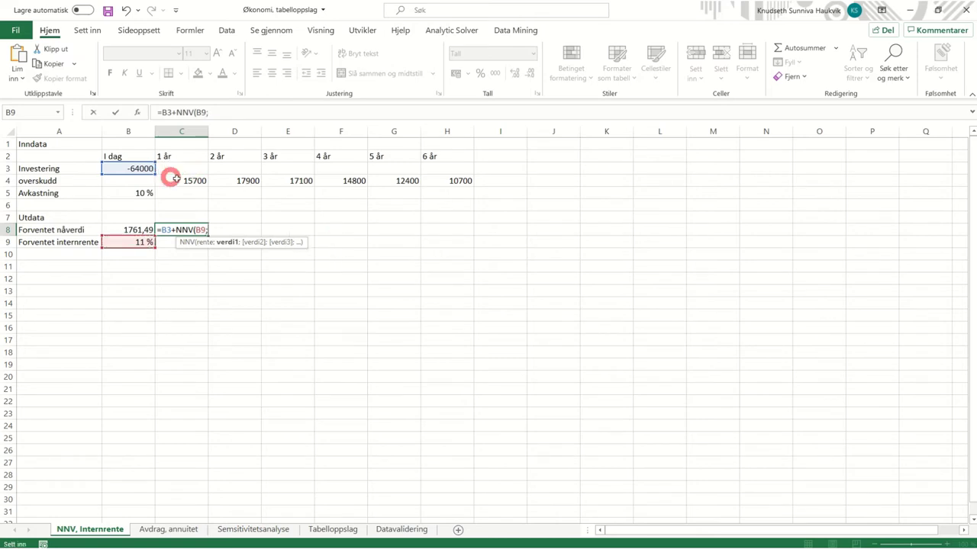
left_click_drag(171, 177, 429, 181)
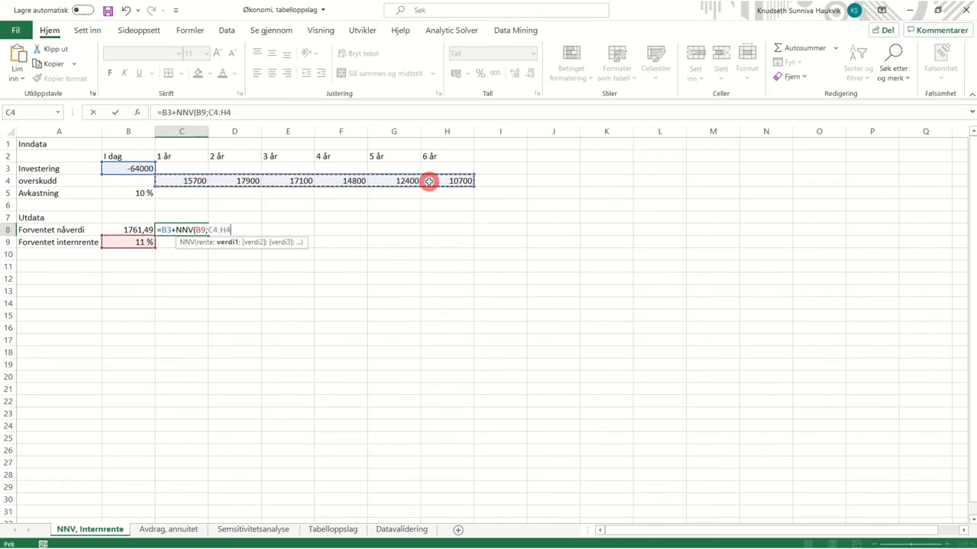
key("Return")
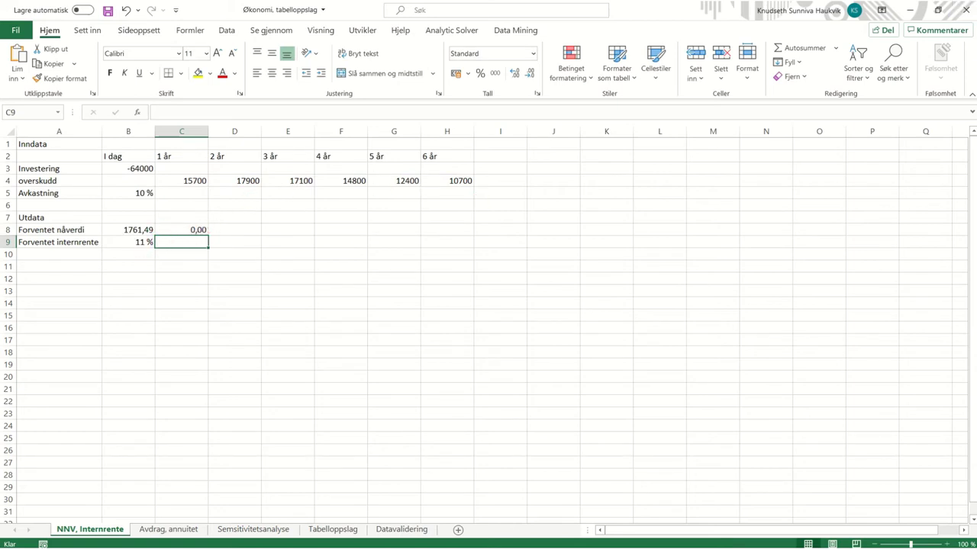
On the Avdrag, annuitet sheet, begin an AVDRAG formula in B8 for the annuity amount.
key("ctrl+Page_Down")
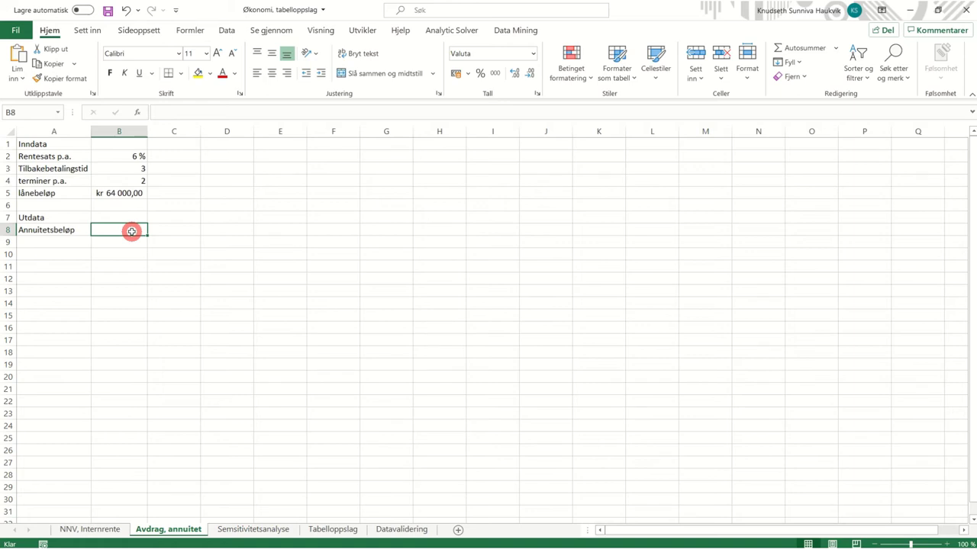
type("=")
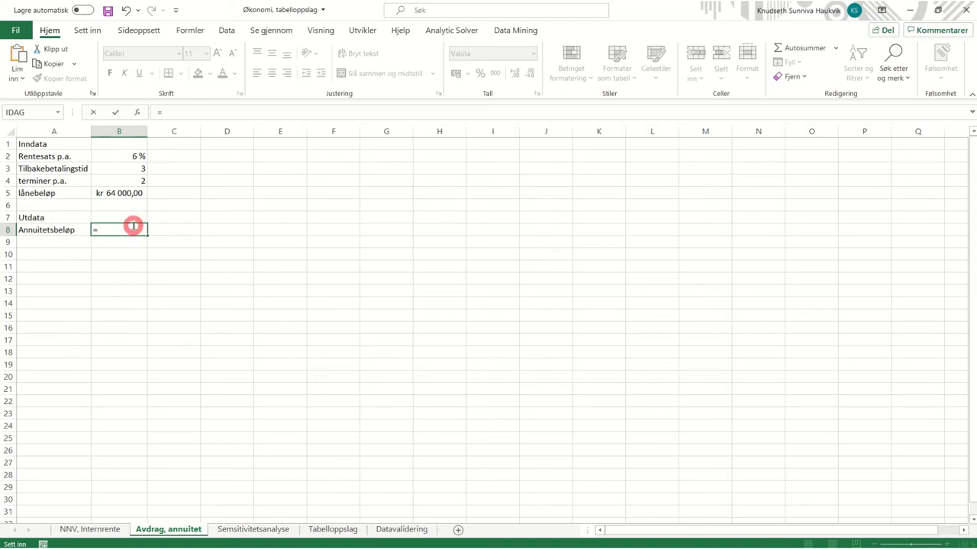
type("an")
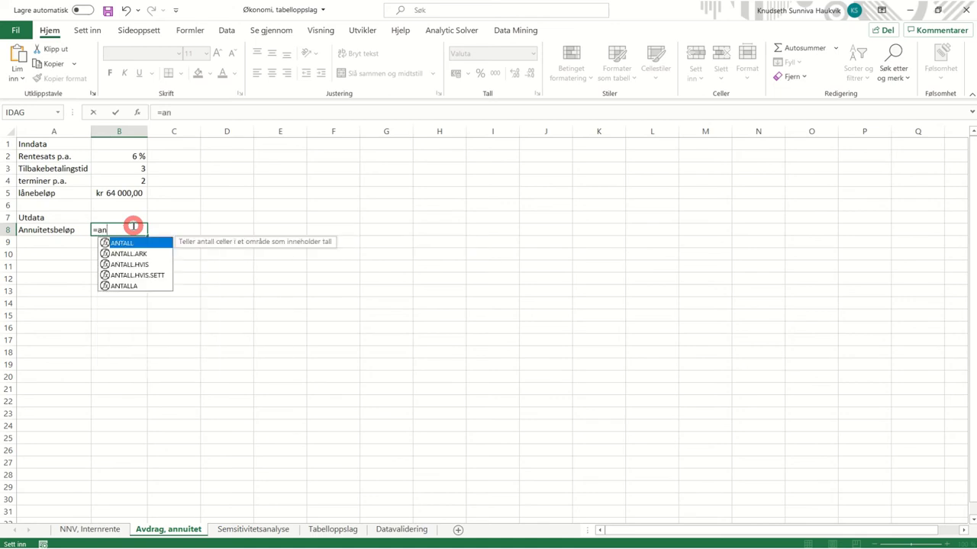
key("BackSpace")
key("BackSpace")
type("av")
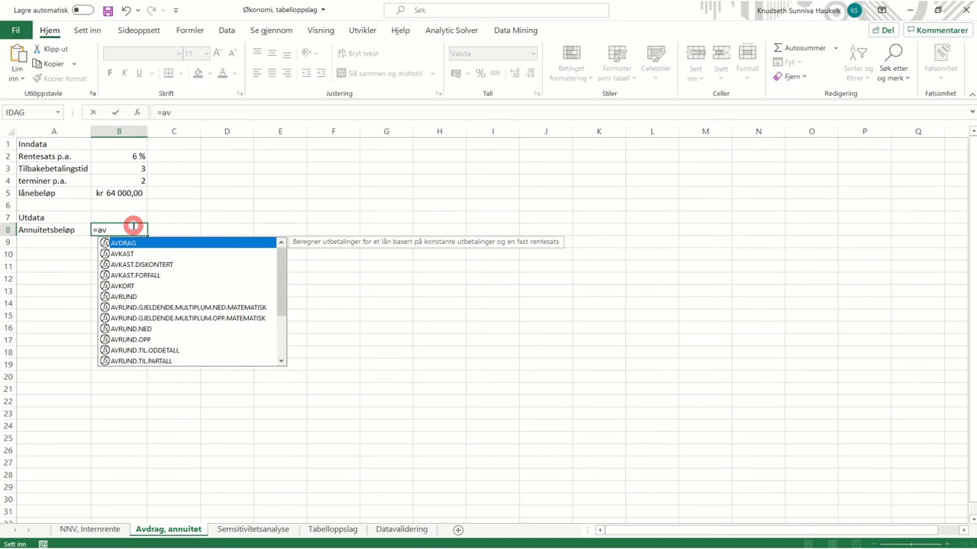
double_click(164, 242)
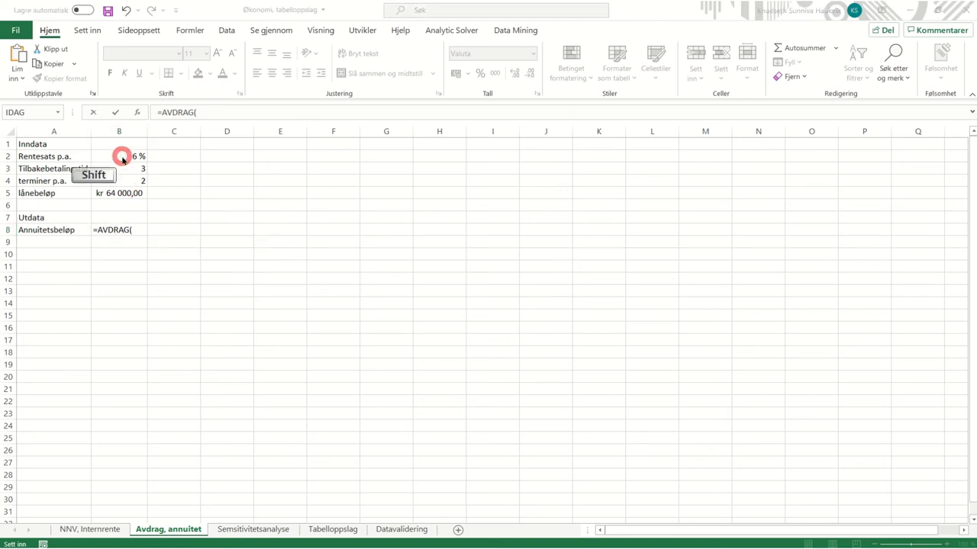
Set the AVDRAG formula's interest rate per term to (B2/B4), dividing the annual rate by the terms per year.
left_click(209, 112)
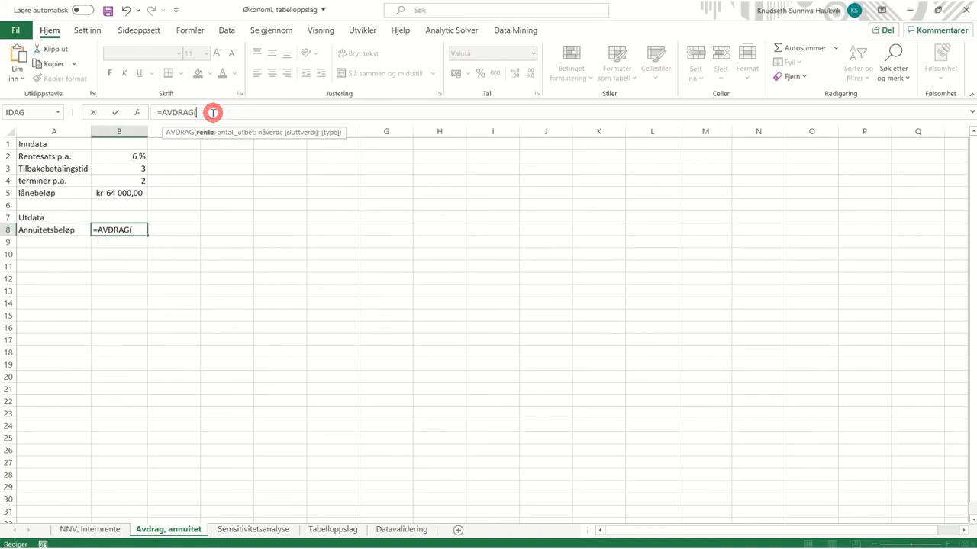
type("(")
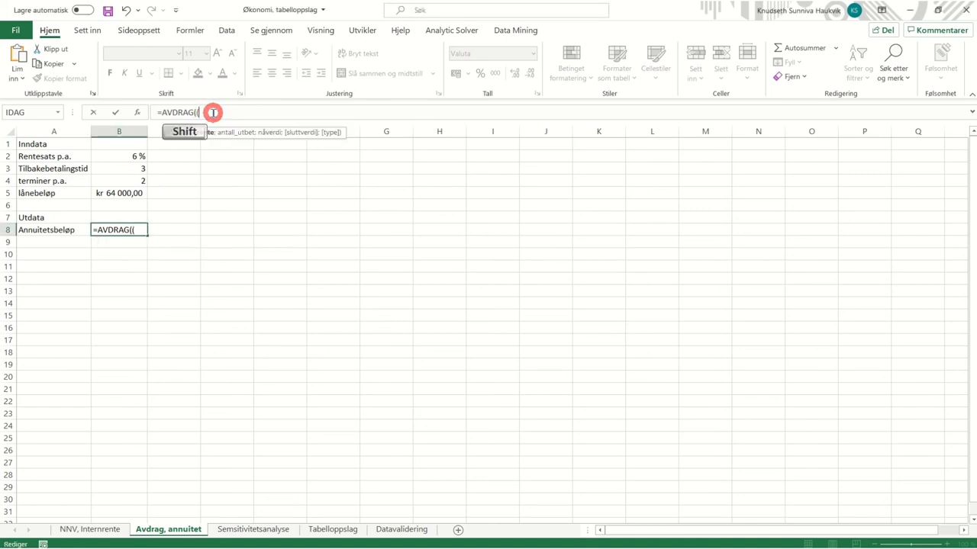
left_click(102, 158)
type("/")
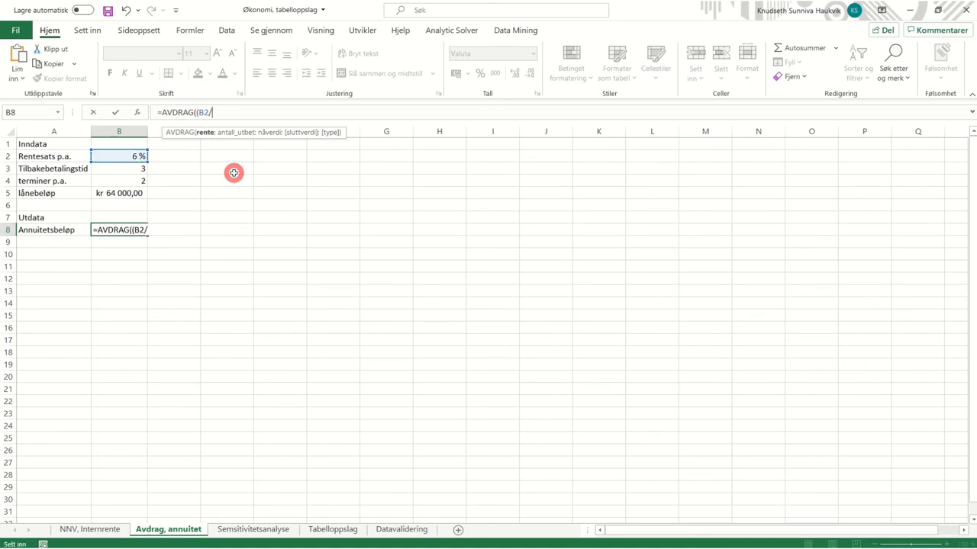
left_click(121, 181)
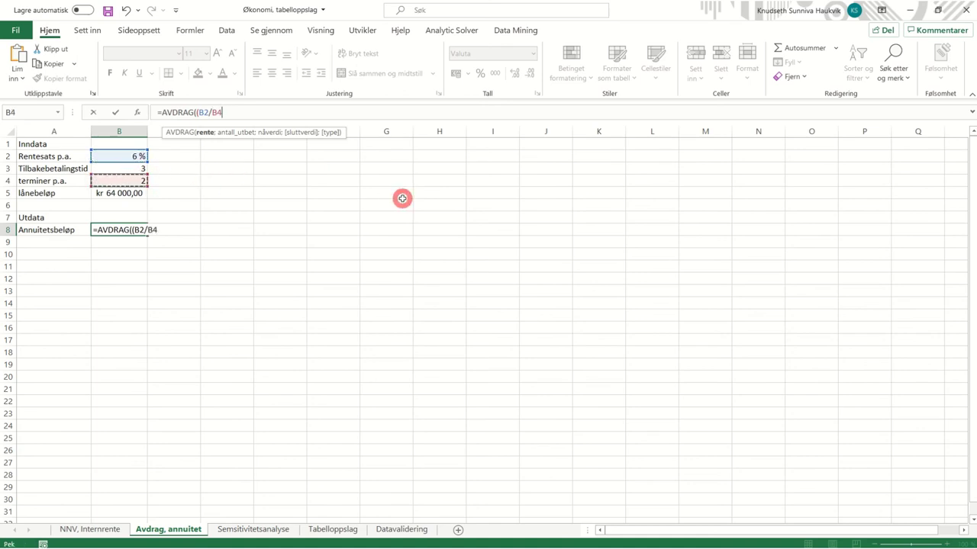
type(")")
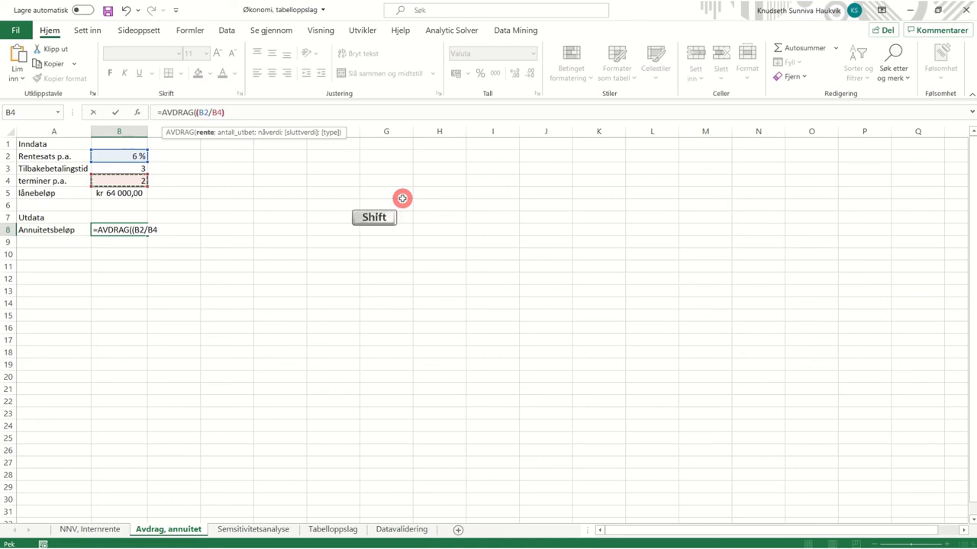
type(";")
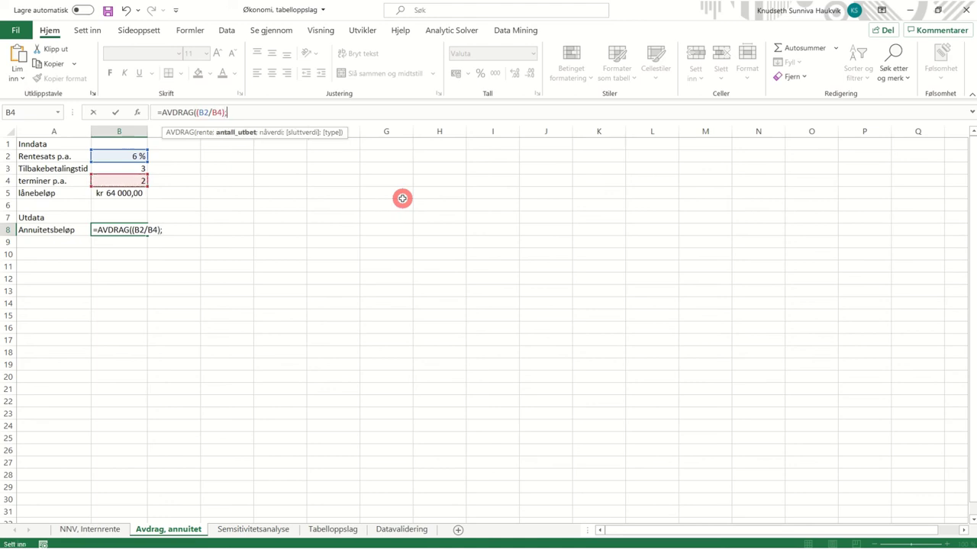
Complete B8 as =AVDRAG((B2/B4);B3*B4;B5), with B3*B4 as the number of payments and loan amount B5 as present value.
left_click(114, 169)
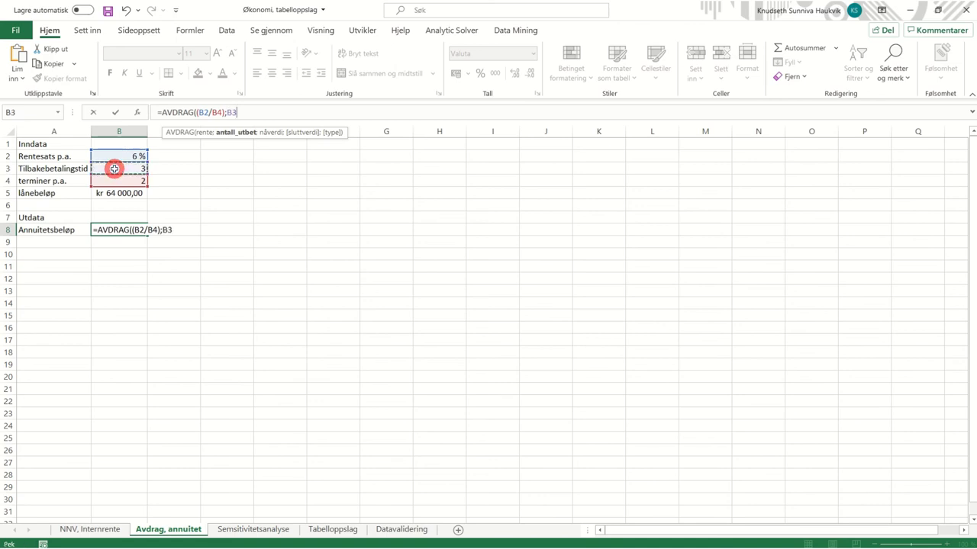
type("*")
left_click(115, 180)
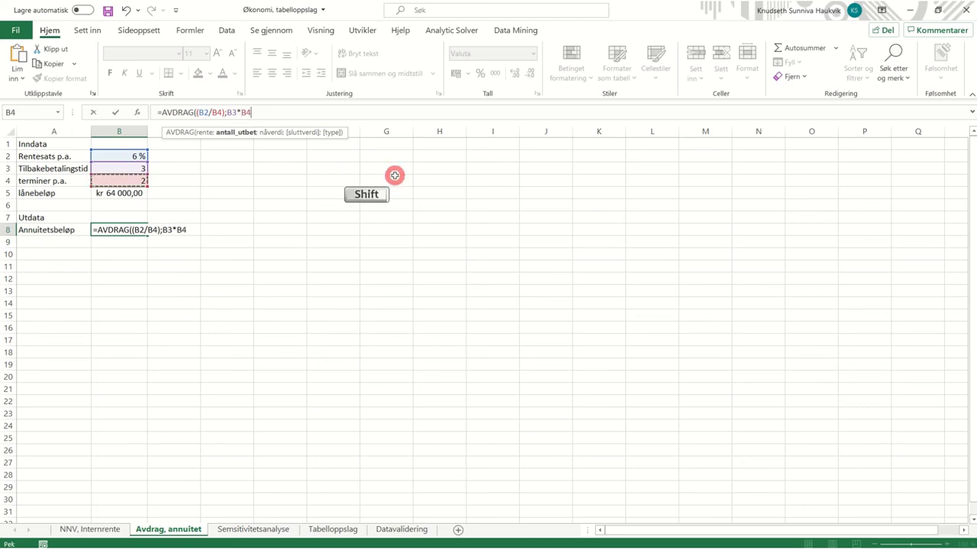
type(";")
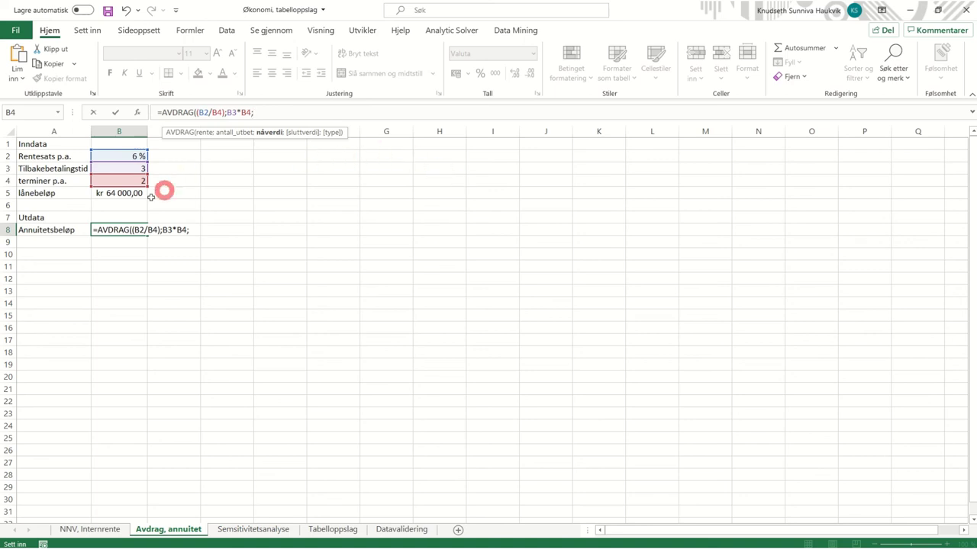
left_click(129, 194)
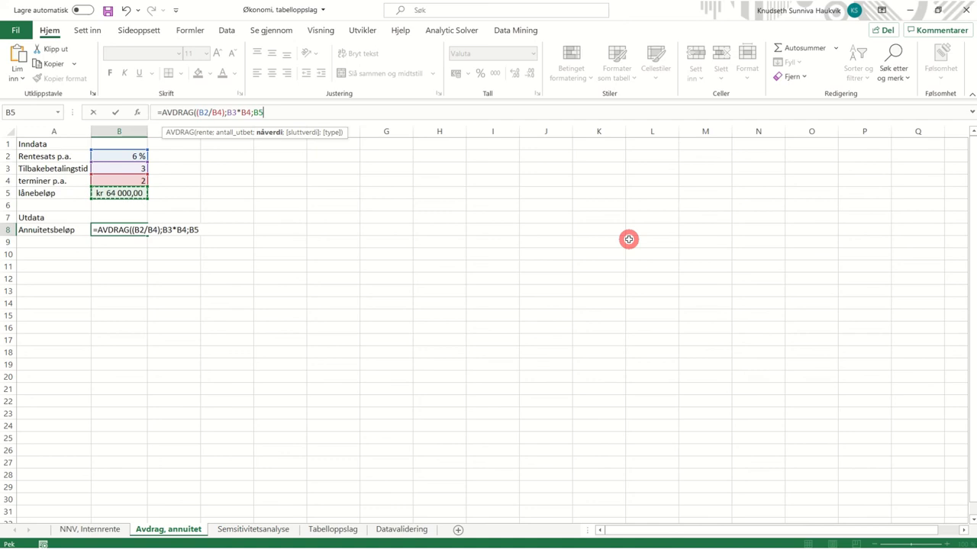
key("Return")
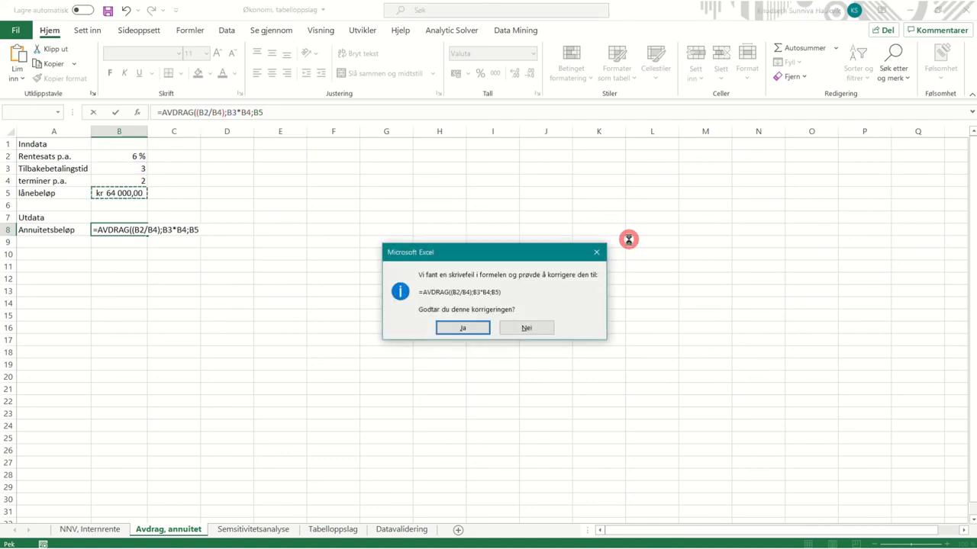
key("Return")
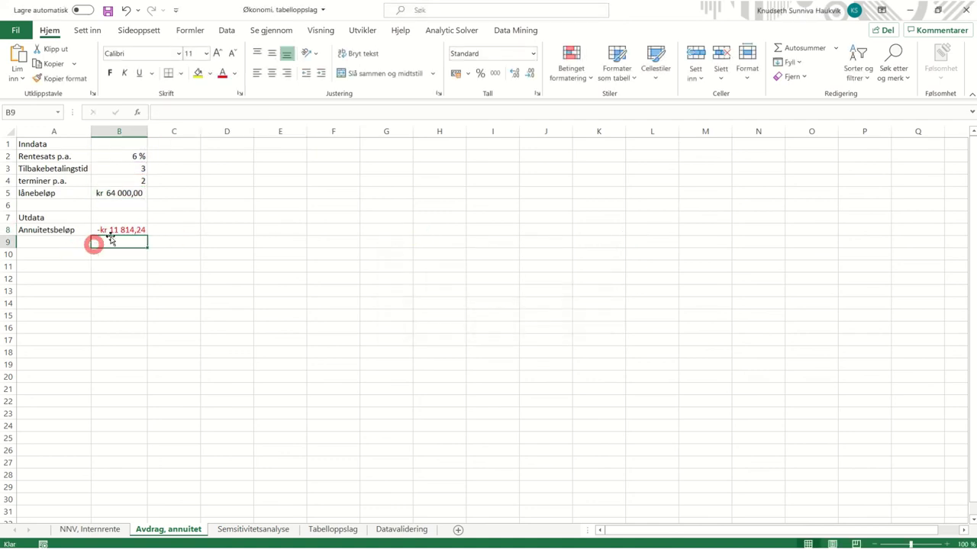